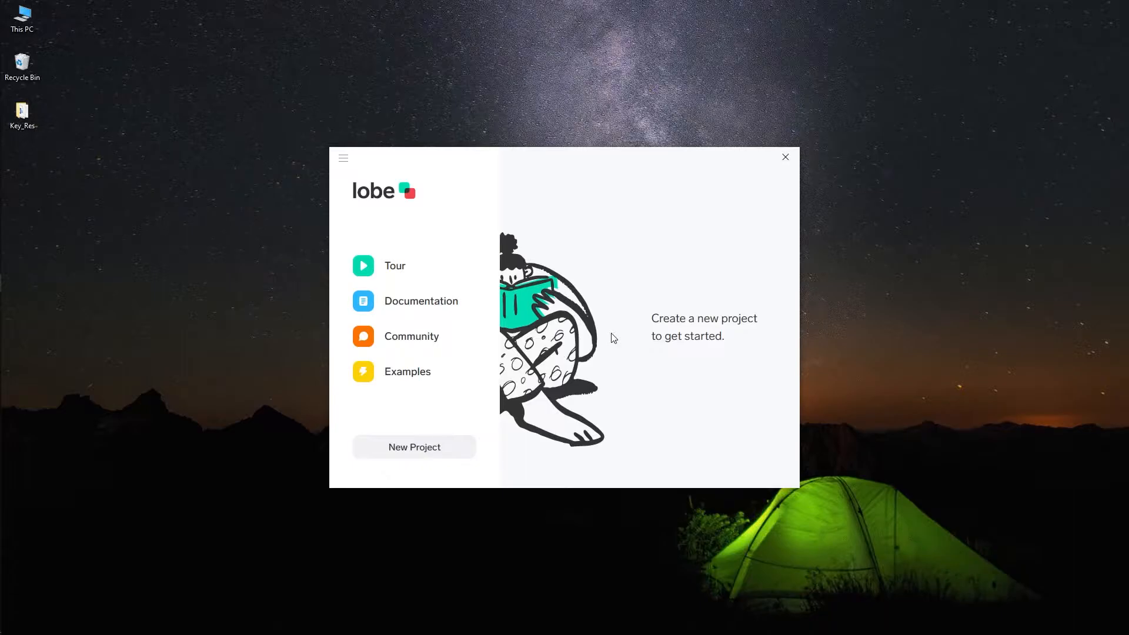
Switch to the browser, view the Lobe download form on lobe.ai, and return to the Lobe start window.
{"action": "mouse_move", "coordinate": [2, 153]}
{"action": "left_click", "coordinate": [17, 120]}
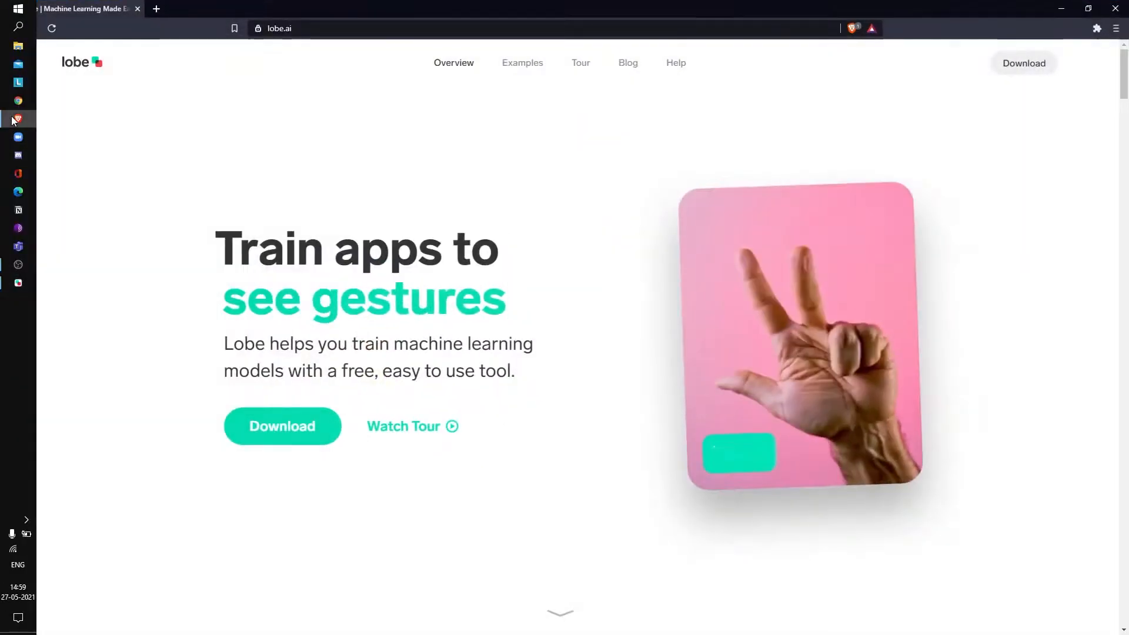
{"action": "left_click", "coordinate": [310, 30]}
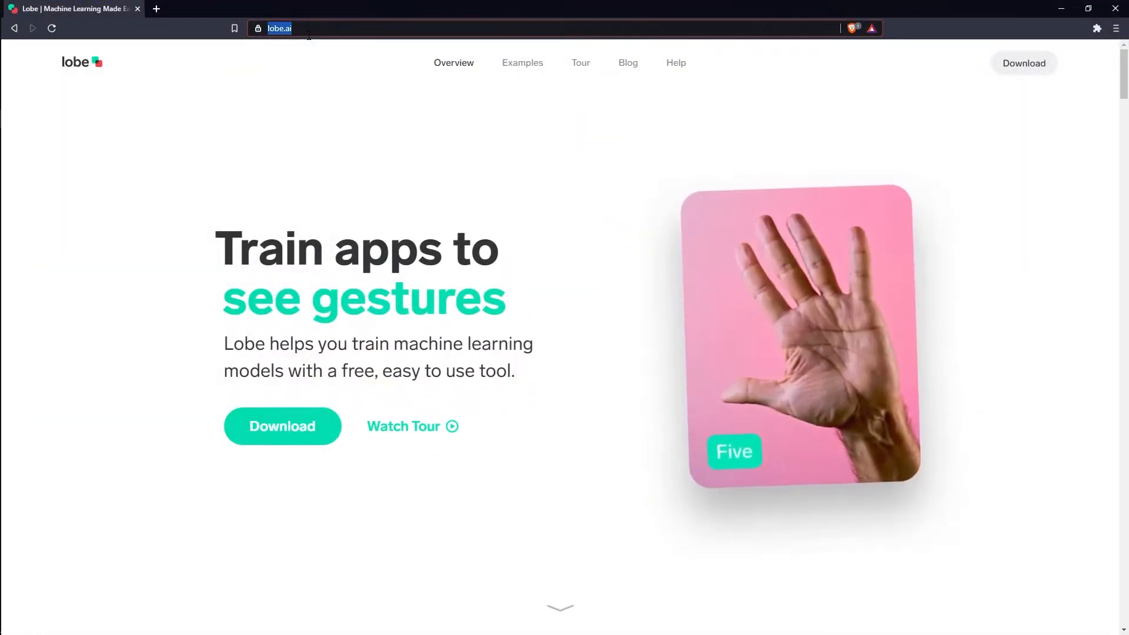
{"action": "left_click", "coordinate": [841, 113]}
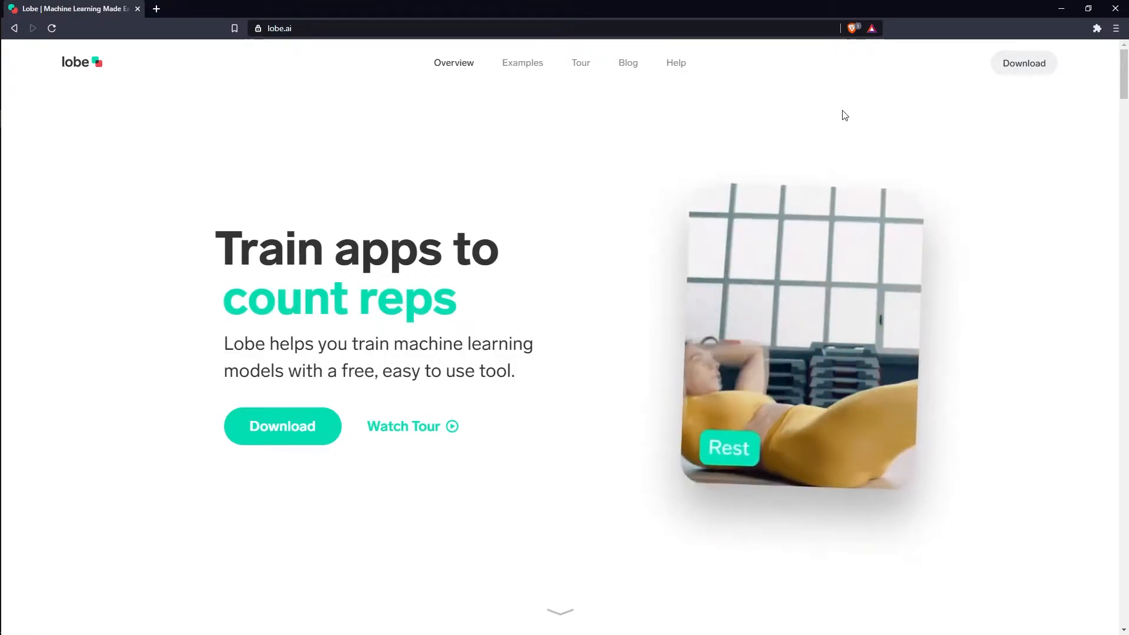
{"action": "left_click", "coordinate": [1016, 76]}
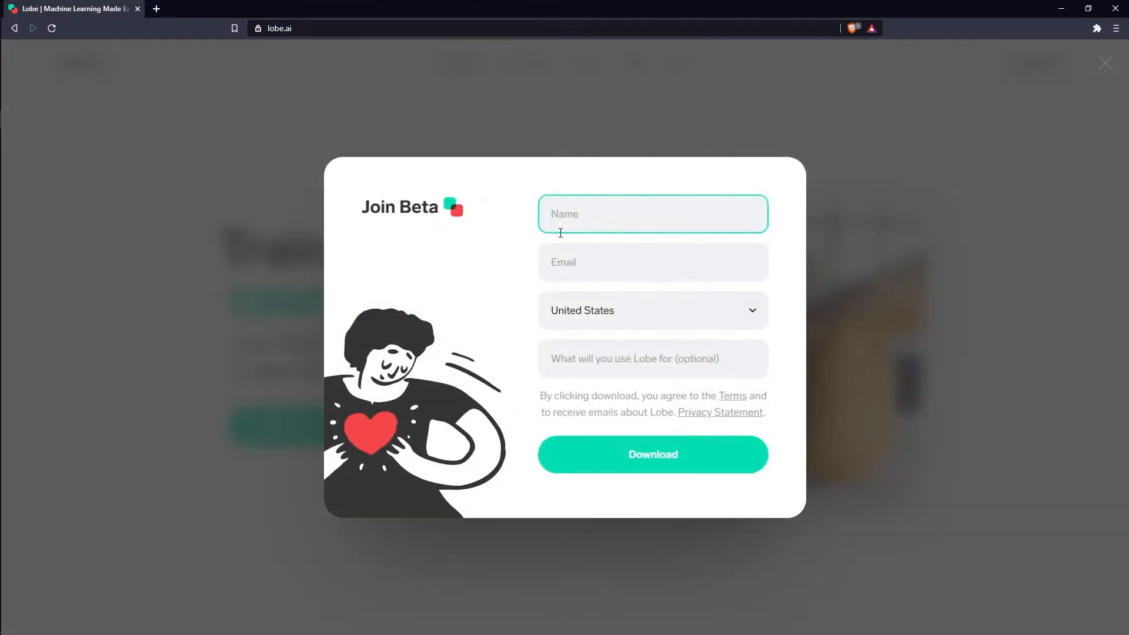
{"action": "left_click", "coordinate": [1021, 259]}
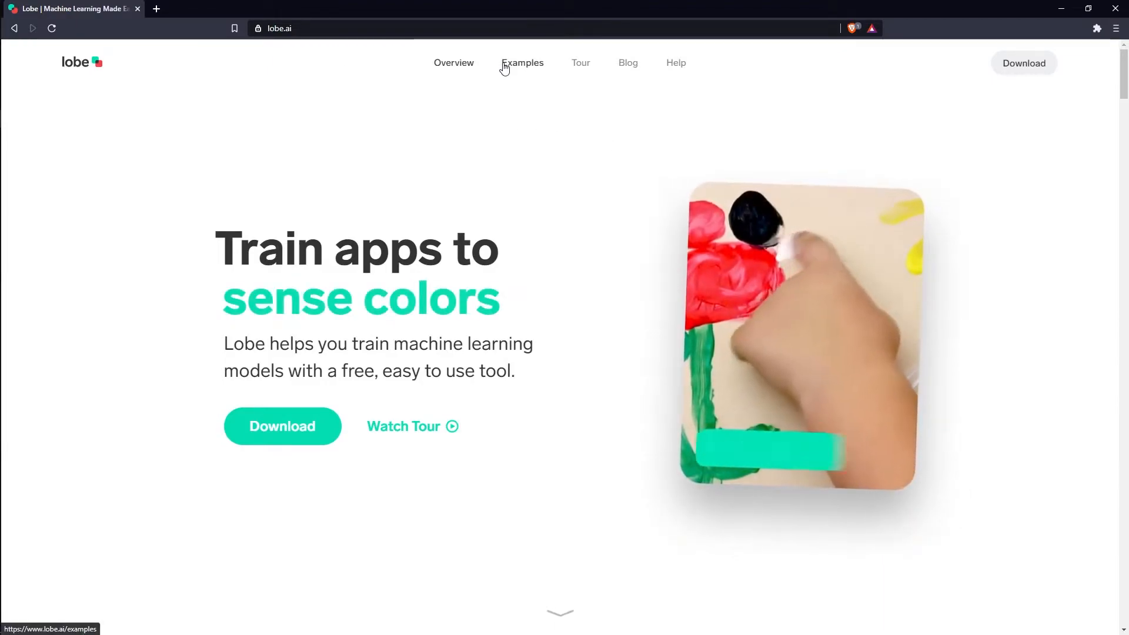
{"action": "left_click", "coordinate": [1061, 7]}
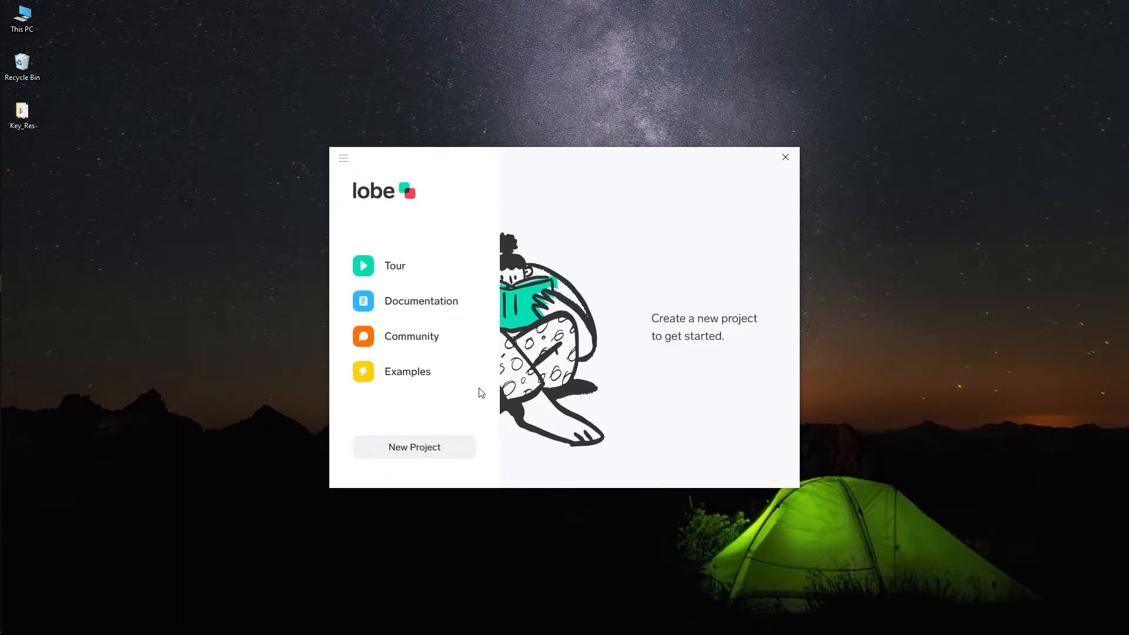
Create a new Lobe project and name it ClassifyWeather.
{"action": "left_click", "coordinate": [436, 454]}
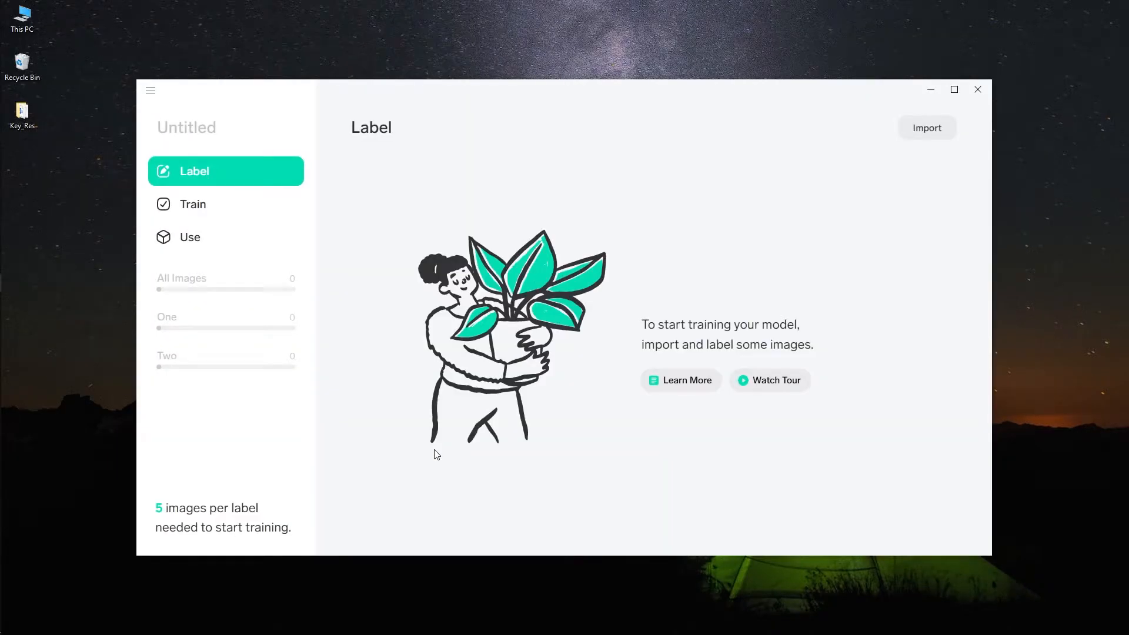
{"action": "left_click", "coordinate": [275, 131]}
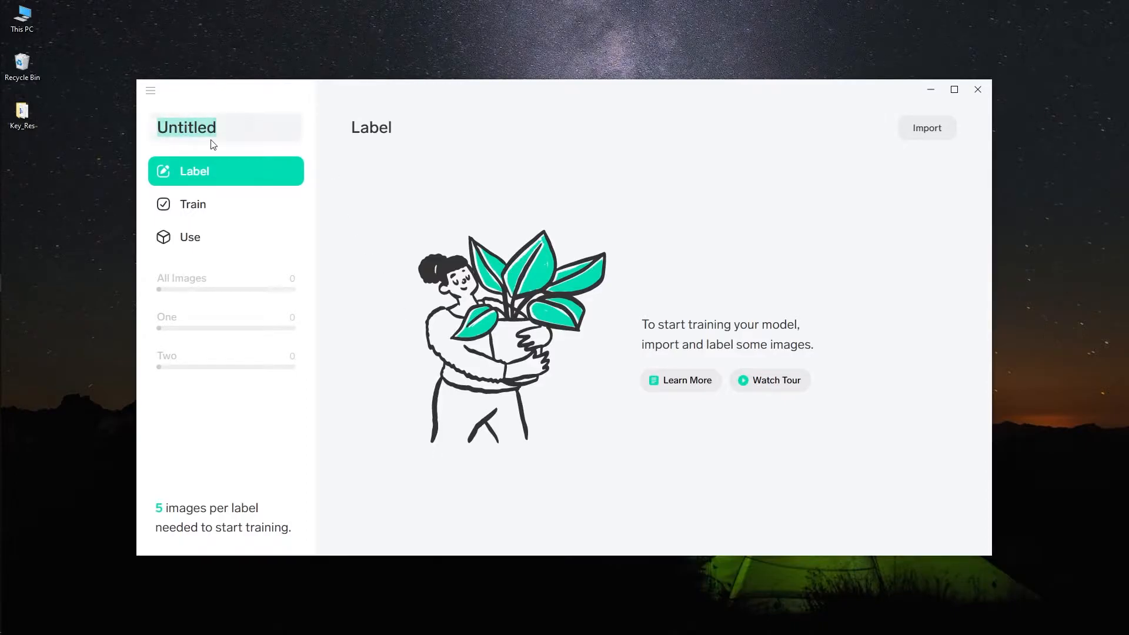
{"action": "key", "text": "BackSpace"}
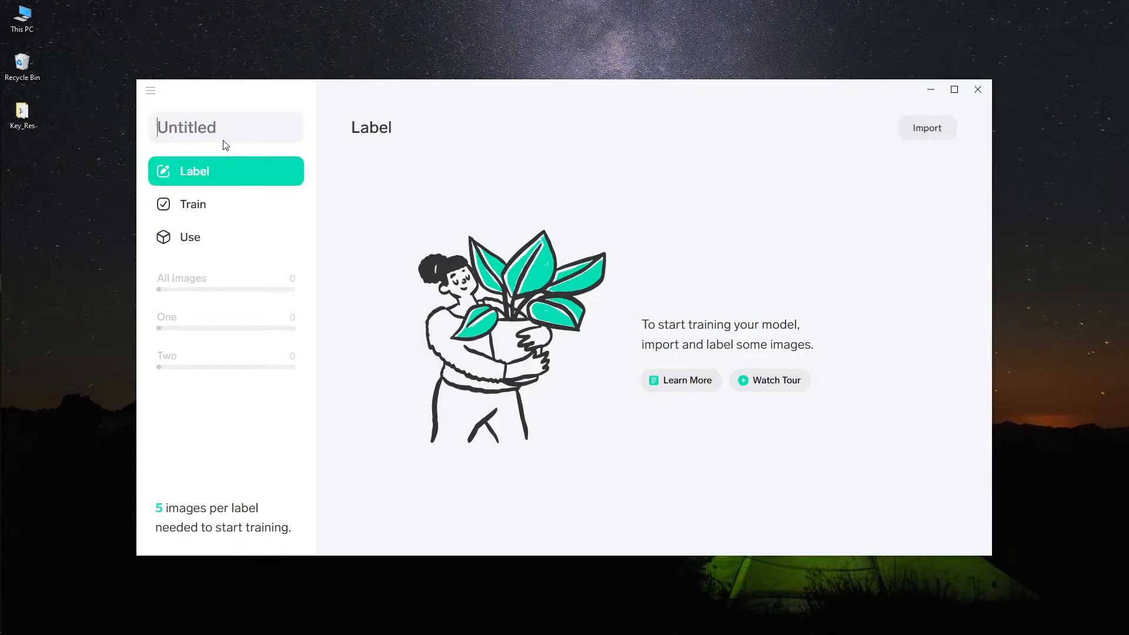
{"action": "type", "text": "ClassifyWeather"}
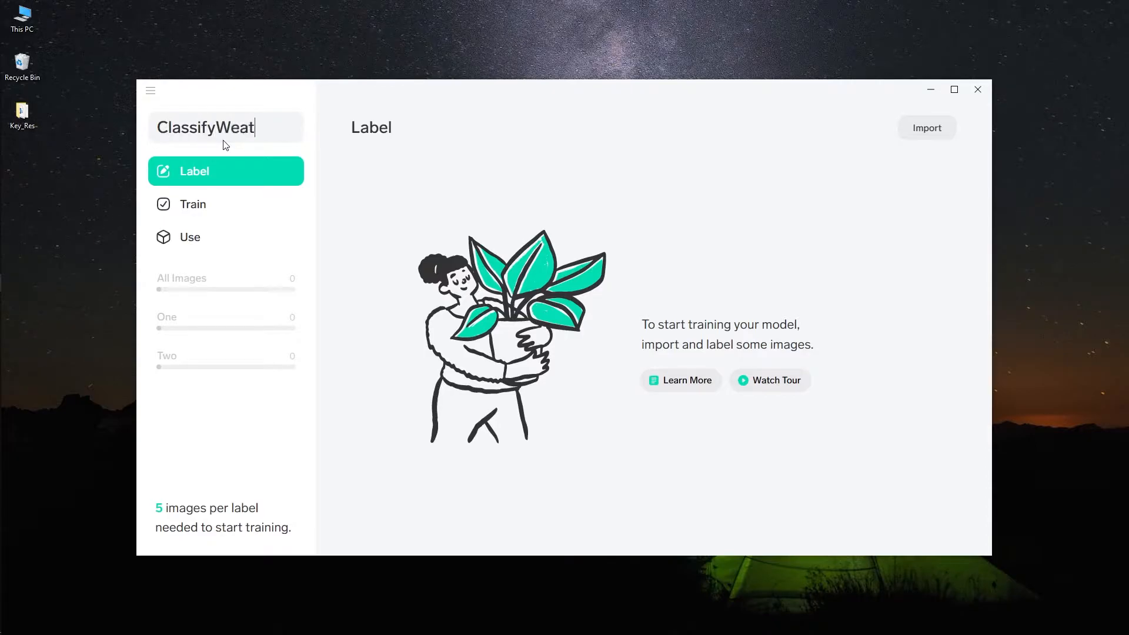
{"action": "left_click", "coordinate": [367, 184]}
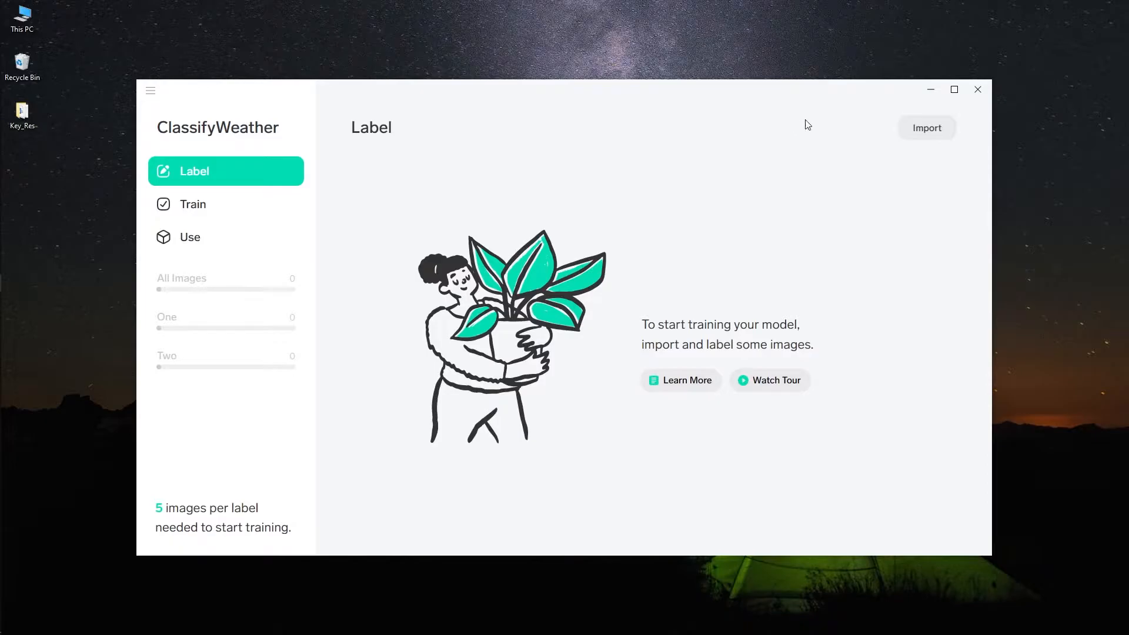
{"action": "left_click", "coordinate": [924, 132]}
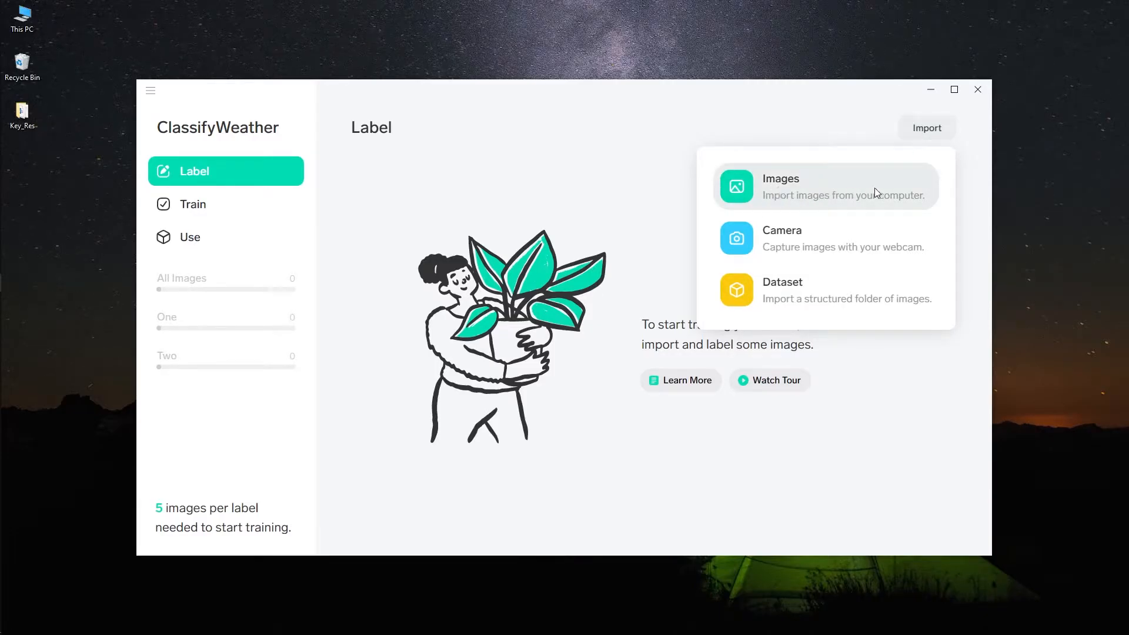
{"action": "left_click", "coordinate": [856, 192]}
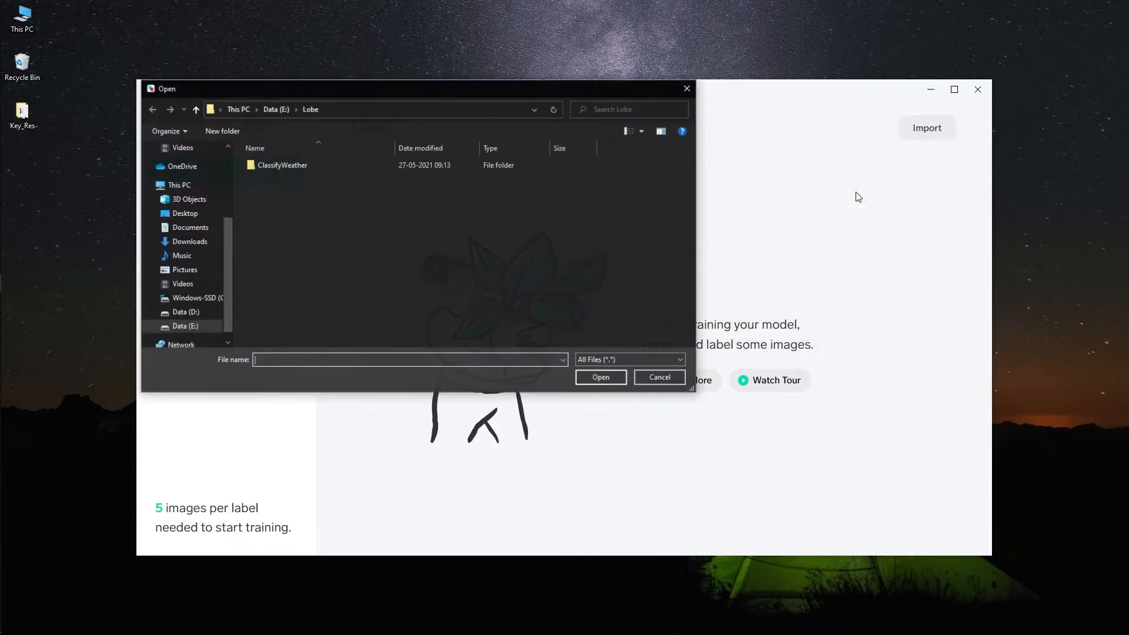
{"action": "double_click", "coordinate": [320, 170]}
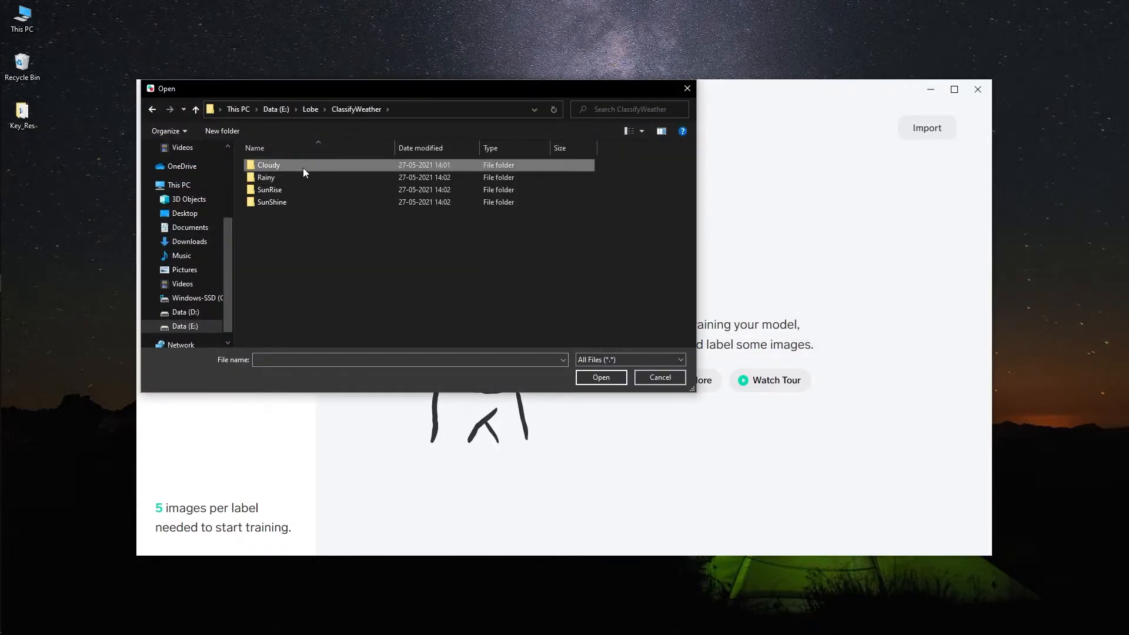
{"action": "double_click", "coordinate": [303, 168]}
{"action": "left_click", "coordinate": [301, 191]}
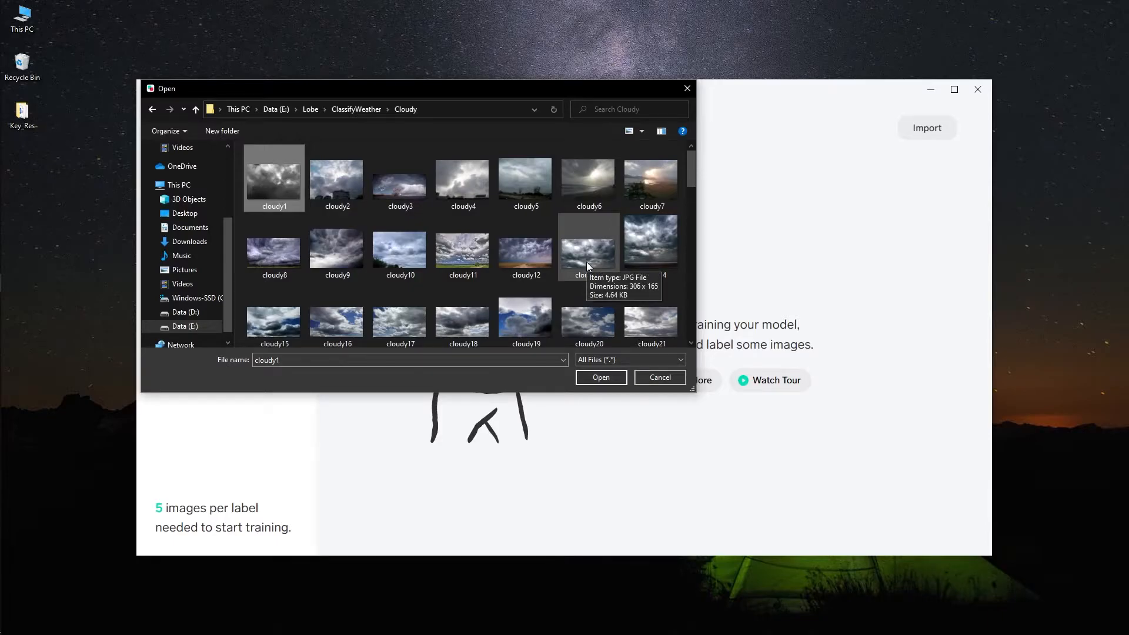
{"action": "left_click", "coordinate": [658, 377]}
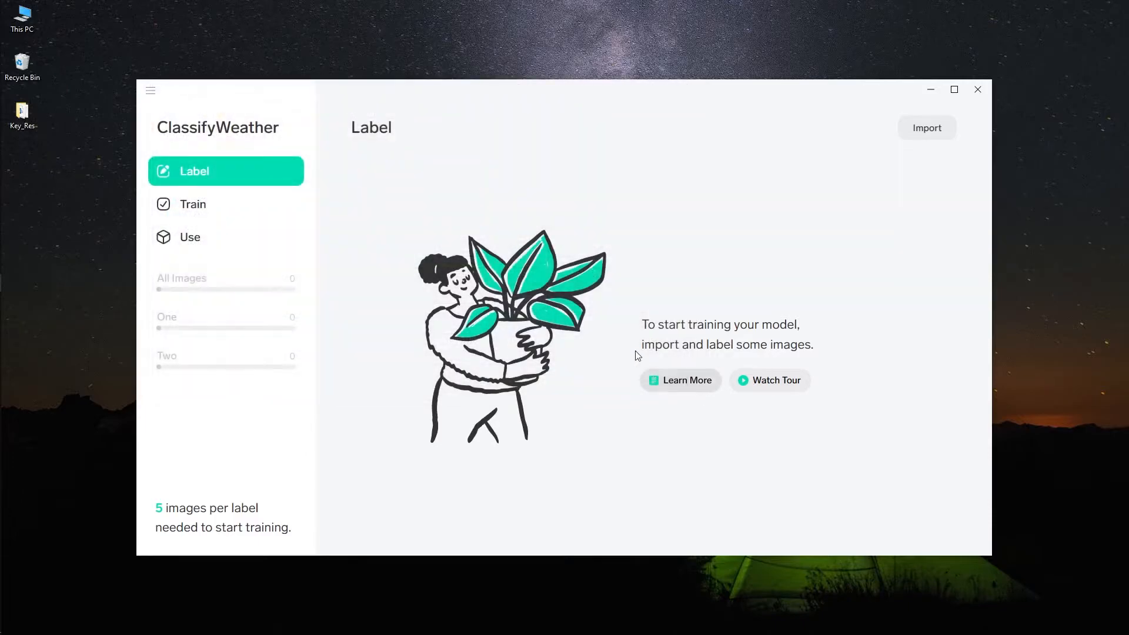
Import the ClassifyWeather folder from the Lobe folder on drive E as a dataset, labelling the images using folder names.
{"action": "left_click", "coordinate": [928, 133]}
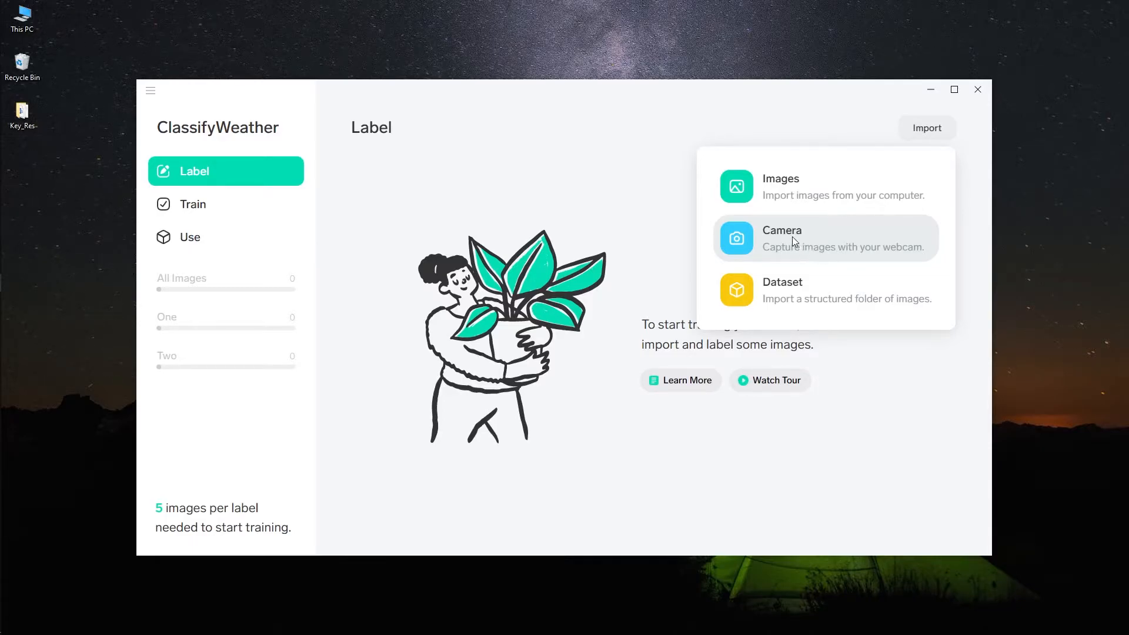
{"action": "left_click", "coordinate": [809, 286]}
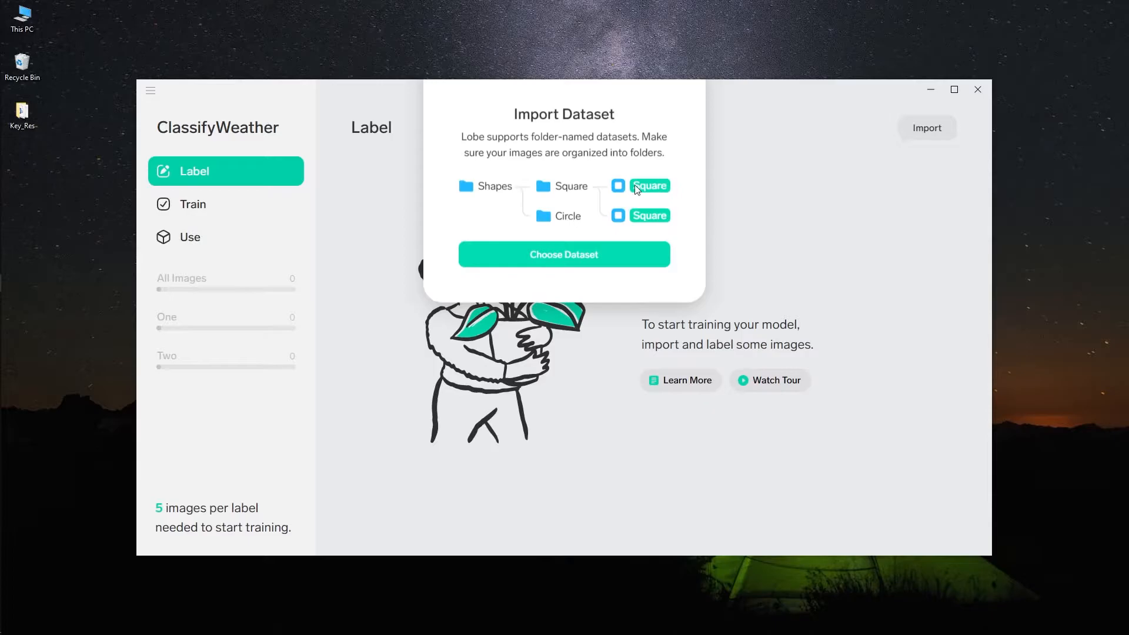
{"action": "left_click", "coordinate": [595, 263]}
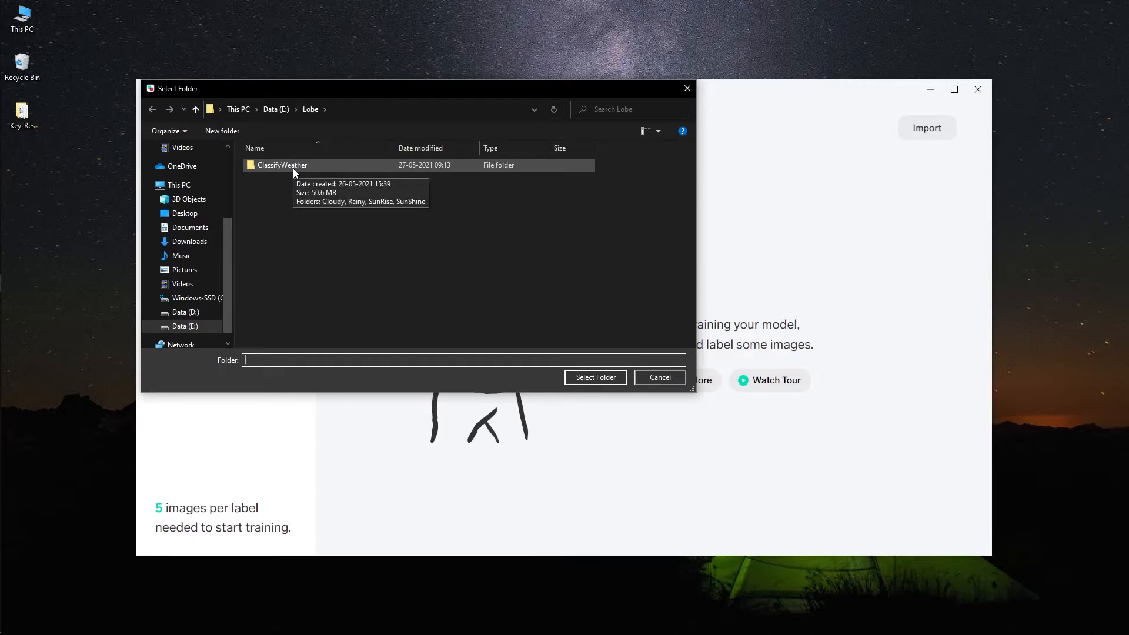
{"action": "double_click", "coordinate": [281, 164]}
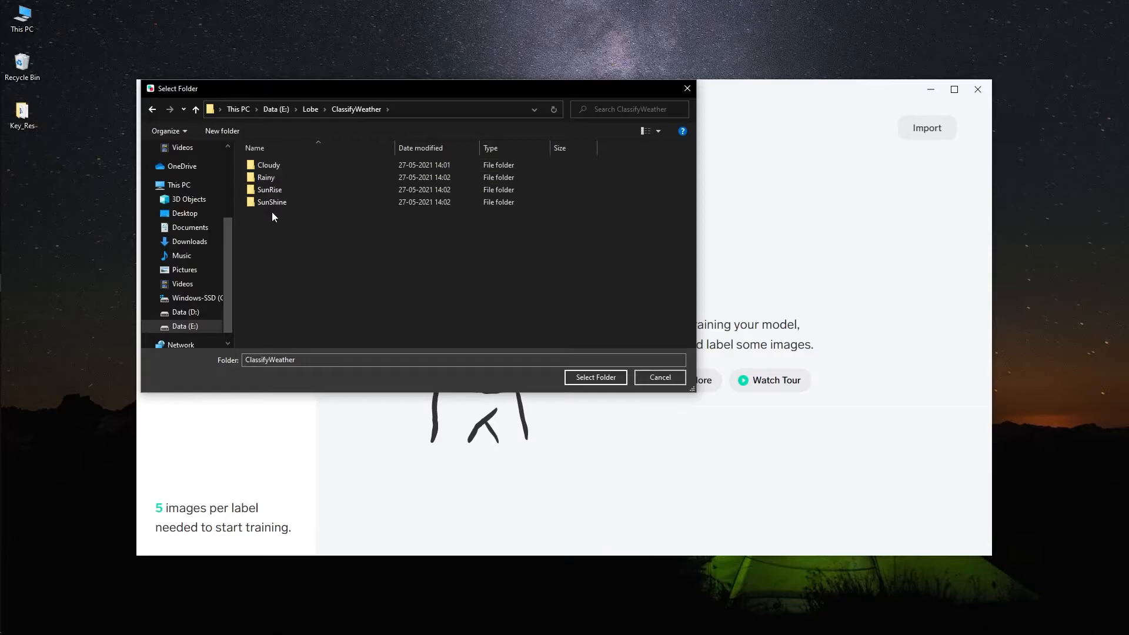
{"action": "left_click", "coordinate": [313, 110]}
{"action": "left_click", "coordinate": [298, 165]}
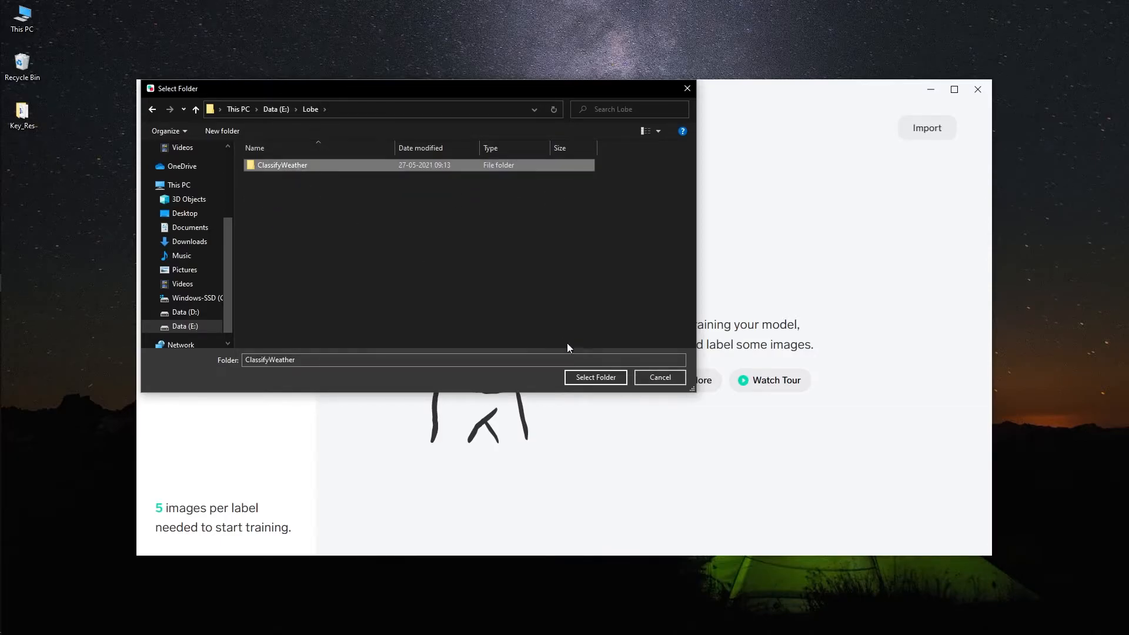
{"action": "left_click", "coordinate": [596, 377]}
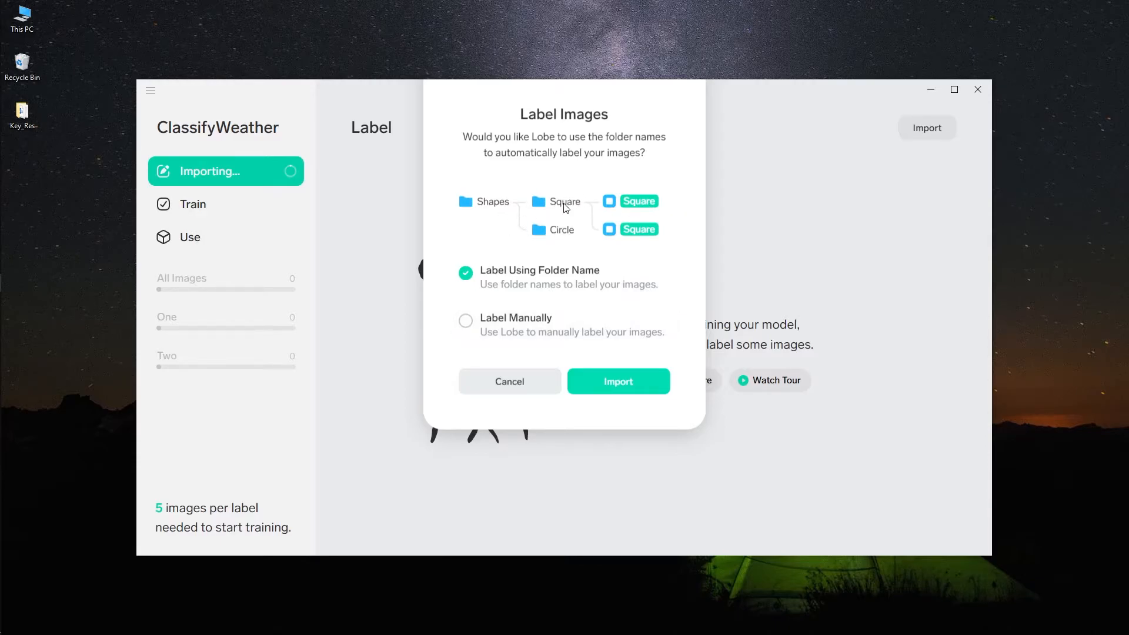
{"action": "left_click", "coordinate": [640, 384]}
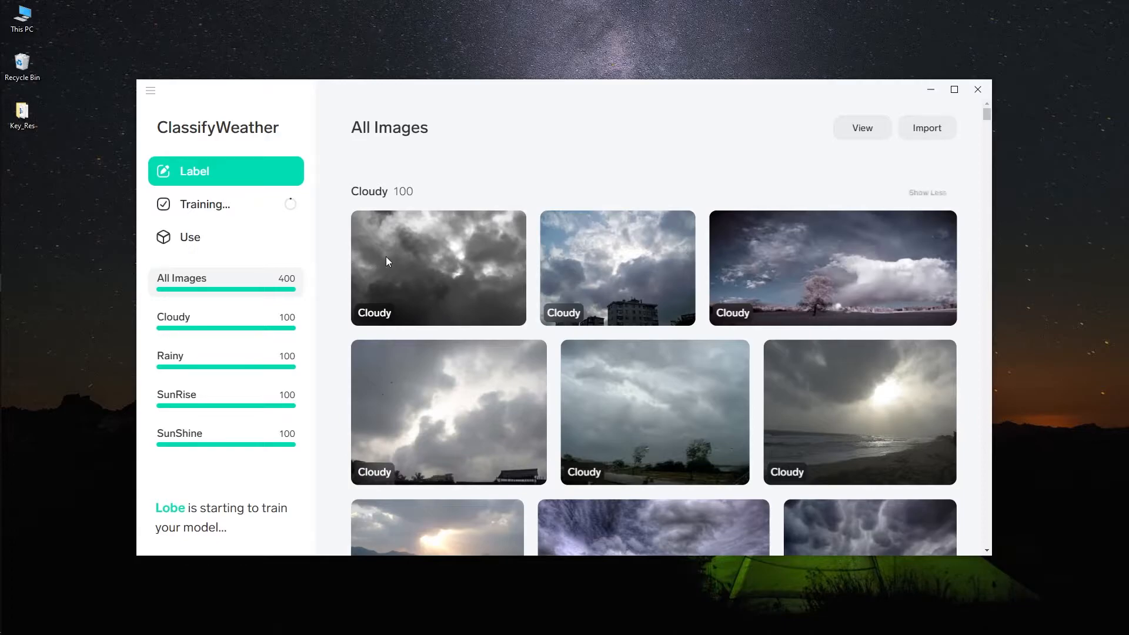
Check the label and delete options of the first Cloudy image and the sort options for all images.
{"action": "right_click", "coordinate": [453, 255]}
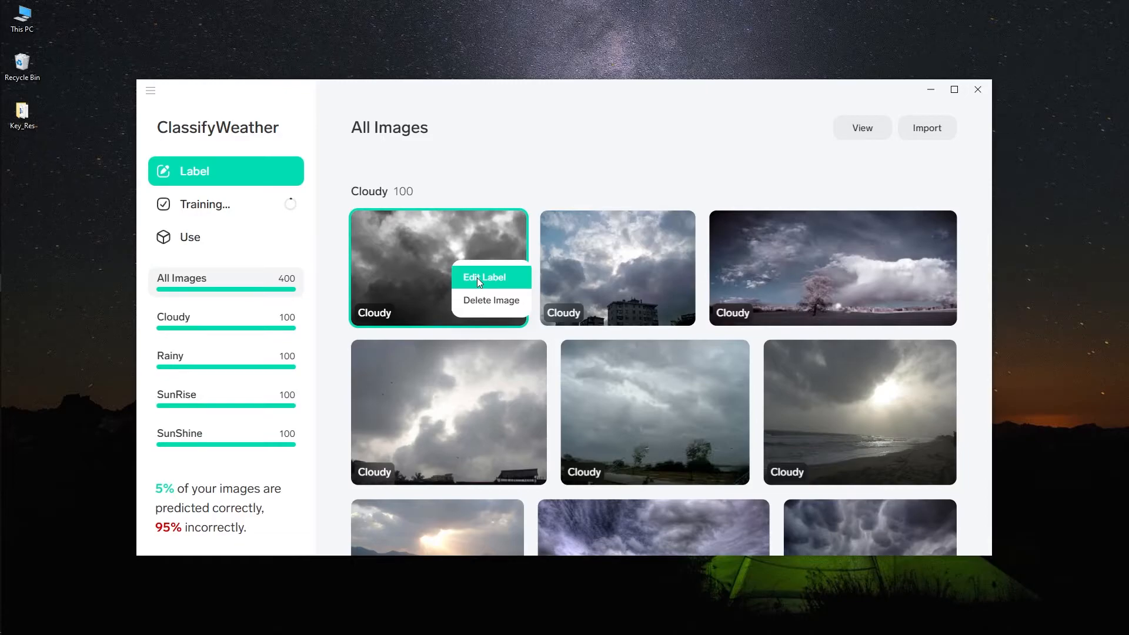
{"action": "left_click", "coordinate": [589, 161]}
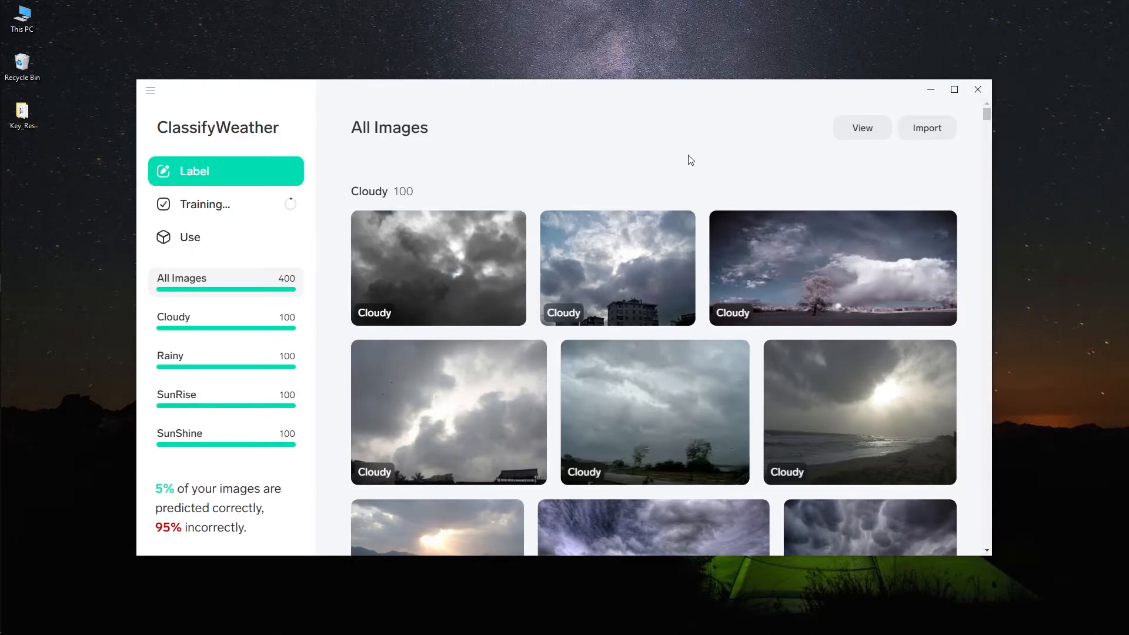
{"action": "left_click", "coordinate": [861, 128]}
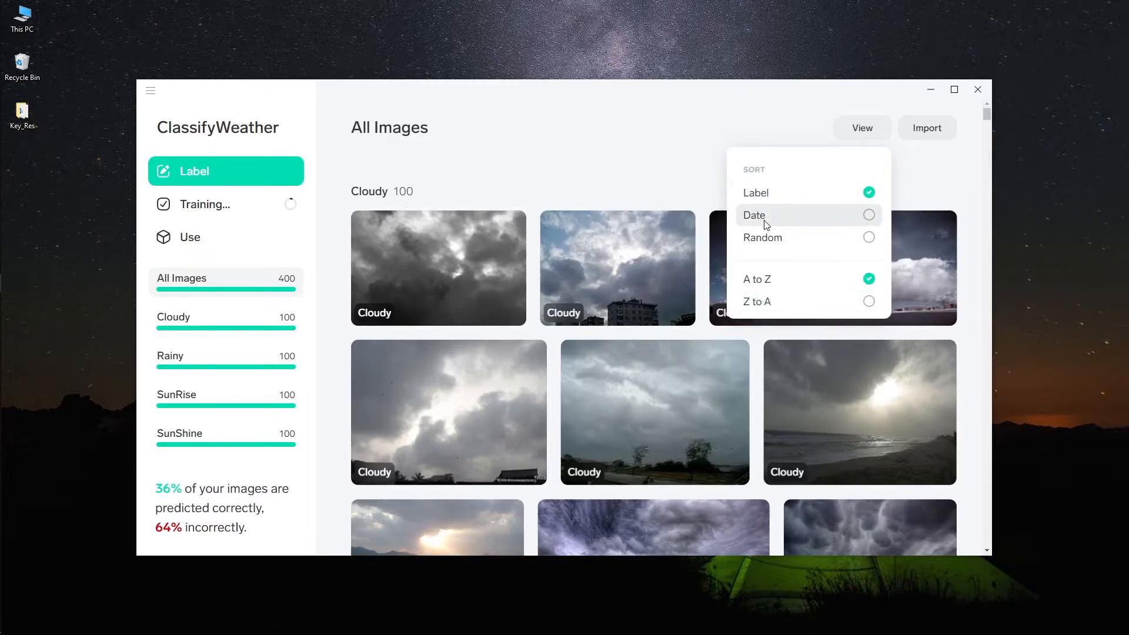
{"action": "left_click", "coordinate": [488, 172]}
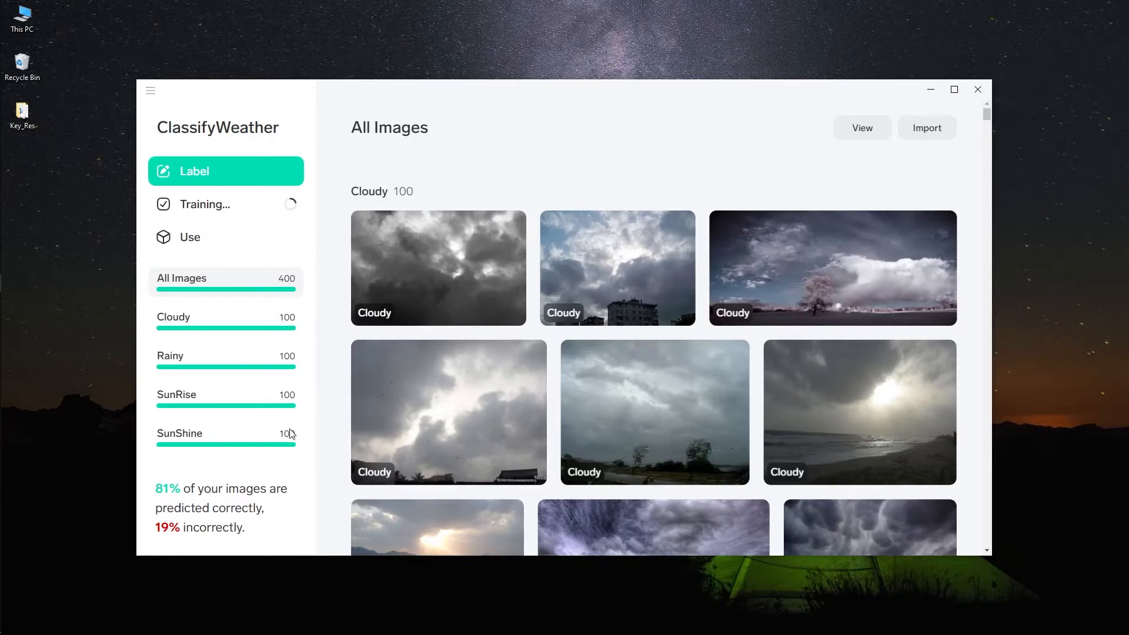
Examine the training results, looking through the correctly and incorrectly predicted images.
{"action": "mouse_move", "coordinate": [290, 434]}
{"action": "left_click", "coordinate": [224, 206]}
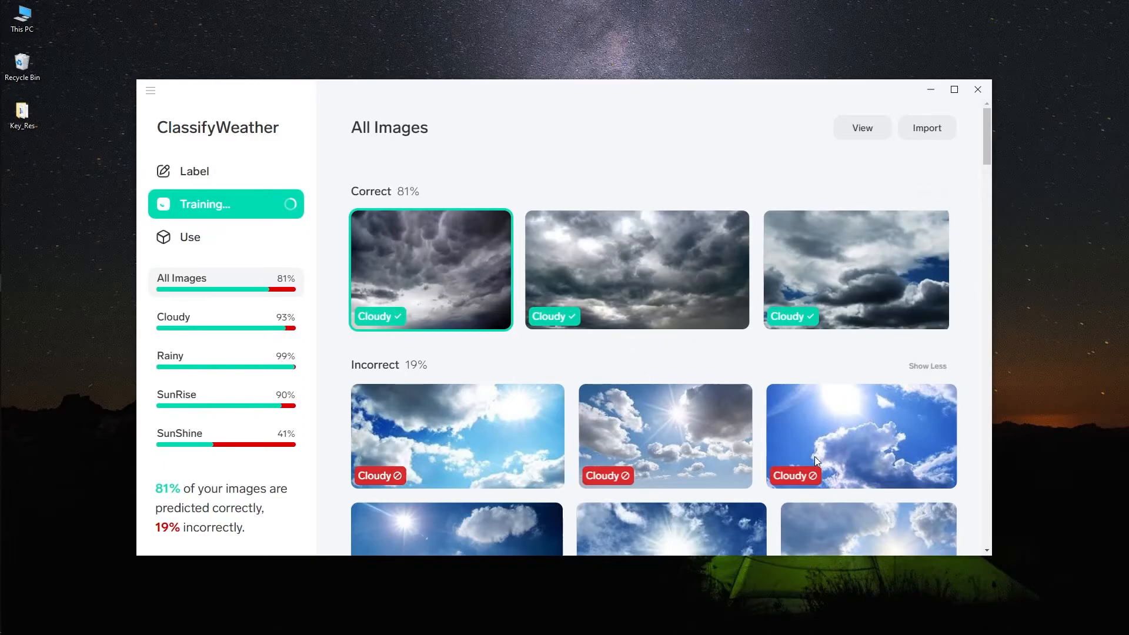
{"action": "scroll", "coordinate": [813, 457], "scroll_direction": "down", "scroll_amount": 8}
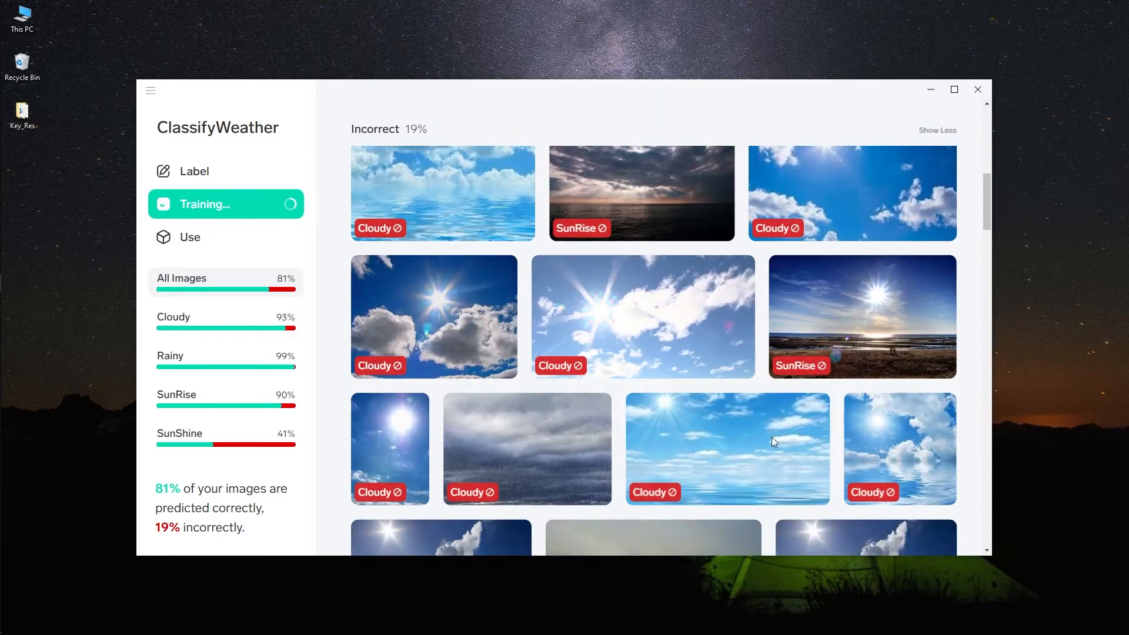
{"action": "scroll", "coordinate": [771, 437], "scroll_direction": "up", "scroll_amount": 3}
{"action": "mouse_move", "coordinate": [778, 402]}
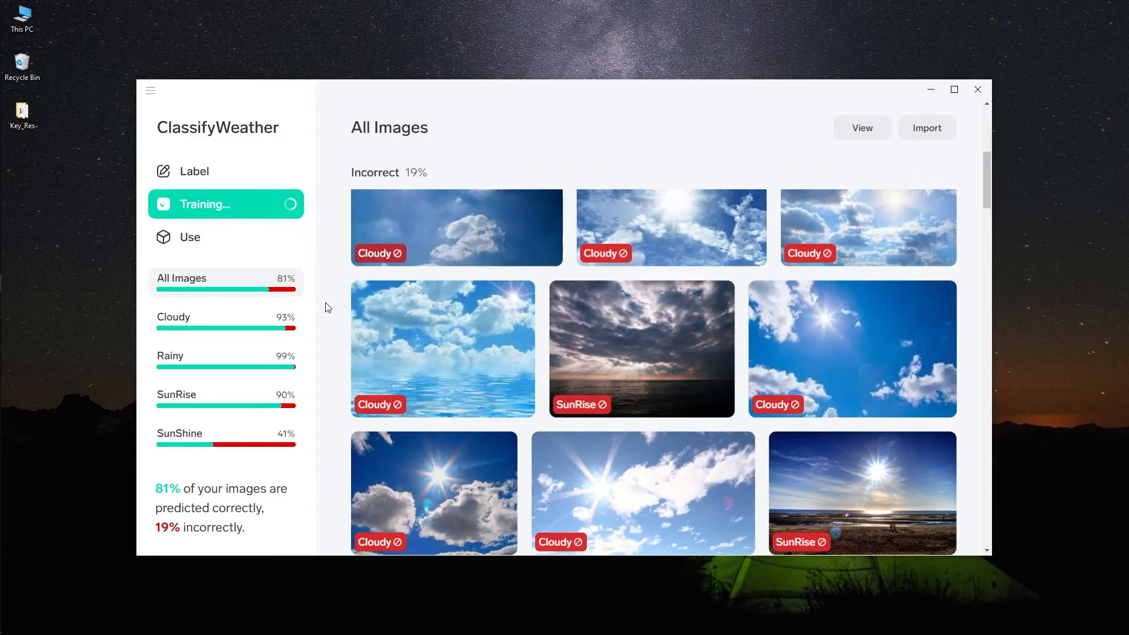
{"action": "scroll", "coordinate": [329, 310], "scroll_direction": "down", "scroll_amount": 4}
{"action": "scroll", "coordinate": [329, 310], "scroll_direction": "down", "scroll_amount": 15}
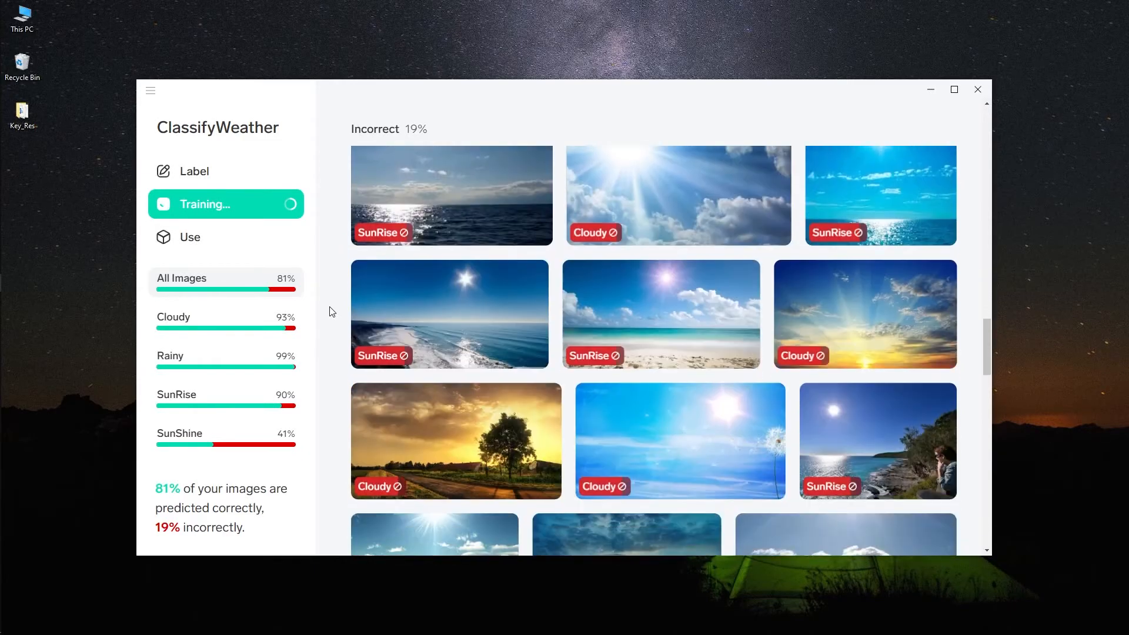
{"action": "scroll", "coordinate": [332, 312], "scroll_direction": "up", "scroll_amount": 18}
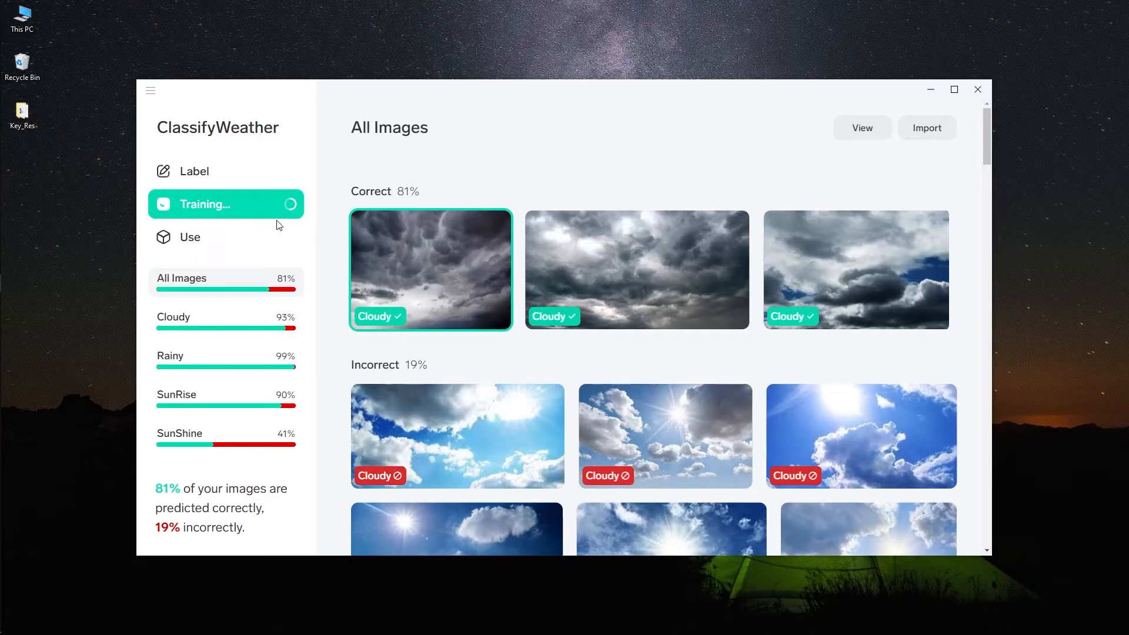
View the export options available for using the trained model.
{"action": "left_click", "coordinate": [265, 237]}
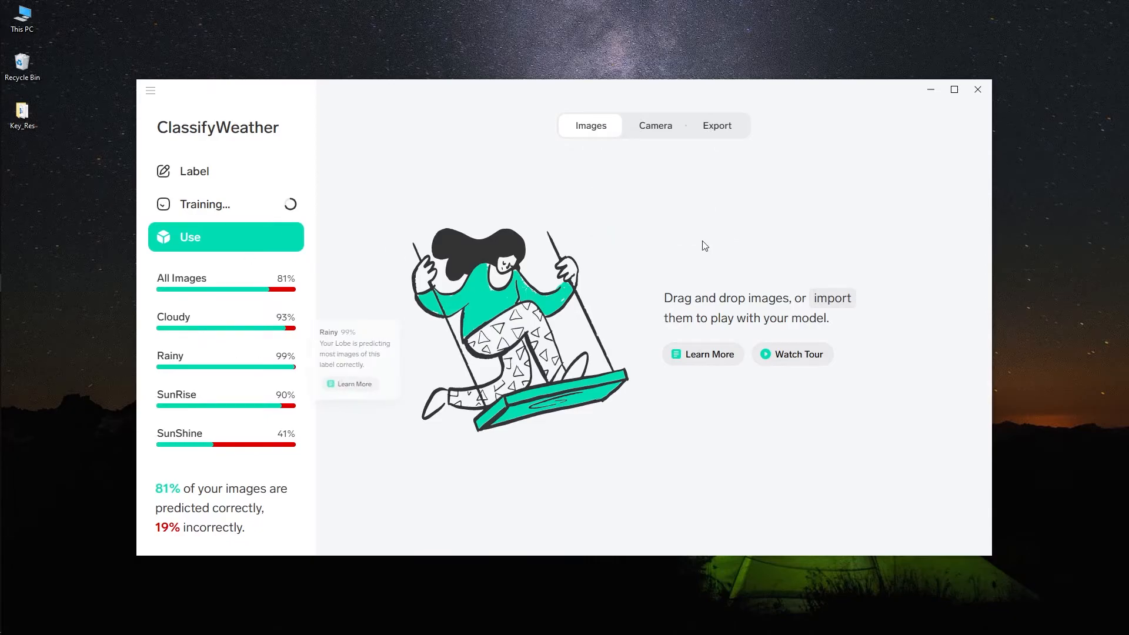
{"action": "mouse_move", "coordinate": [724, 126]}
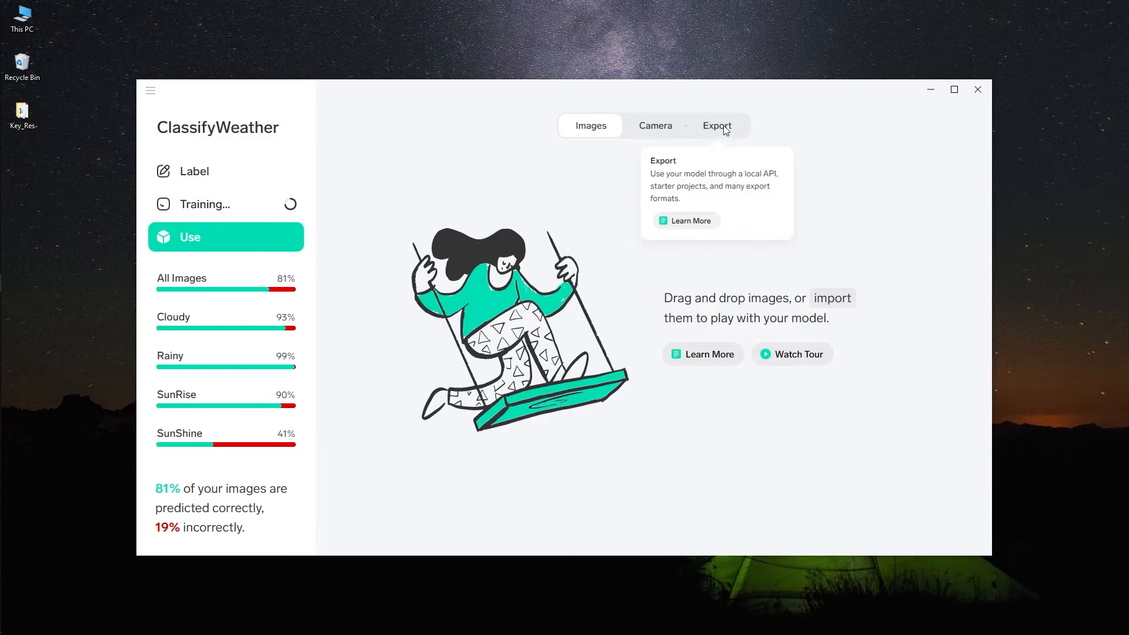
{"action": "left_click", "coordinate": [724, 126]}
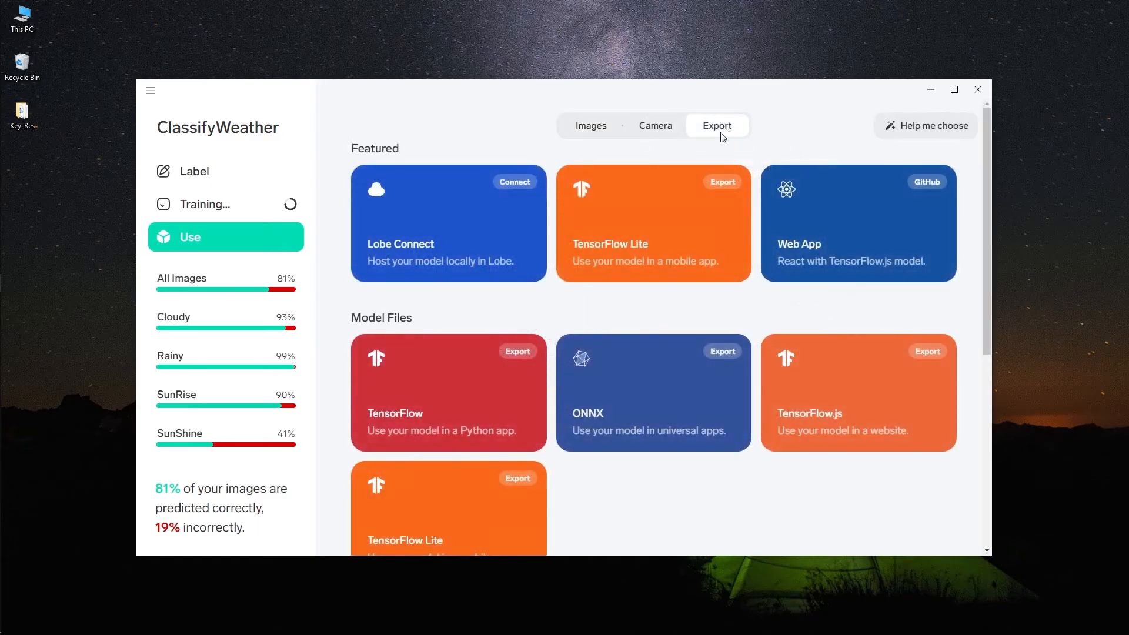
Look through the featured, model file and starter project options for exporting the model.
{"action": "scroll", "coordinate": [622, 440], "scroll_direction": "down", "scroll_amount": 2}
{"action": "scroll", "coordinate": [622, 440], "scroll_direction": "down", "scroll_amount": 3}
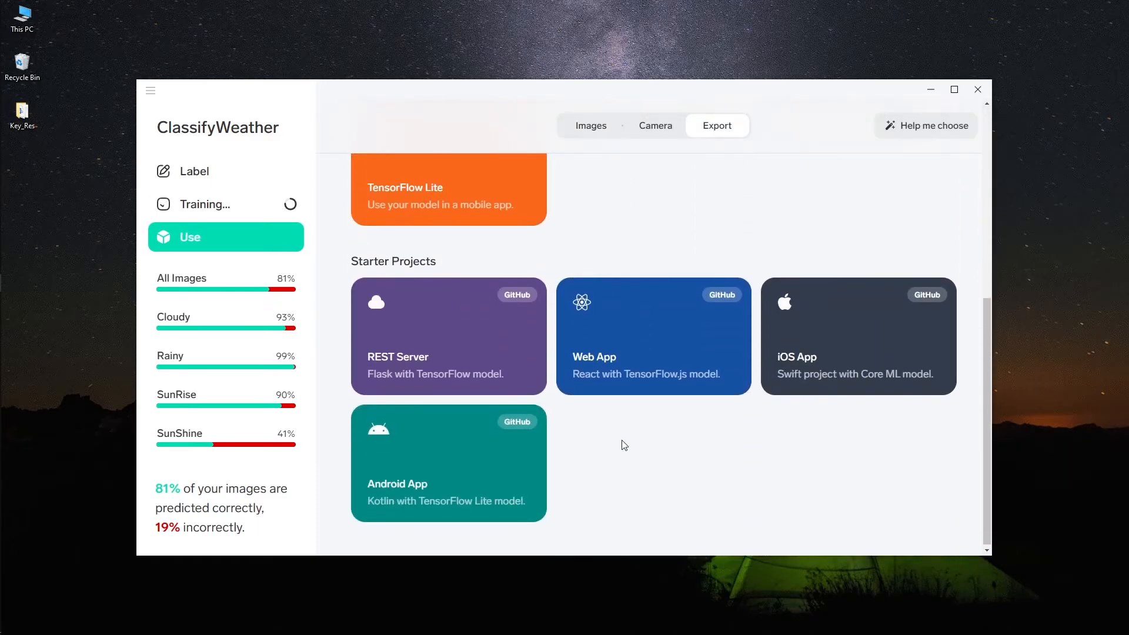
{"action": "scroll", "coordinate": [624, 445], "scroll_direction": "up", "scroll_amount": 5}
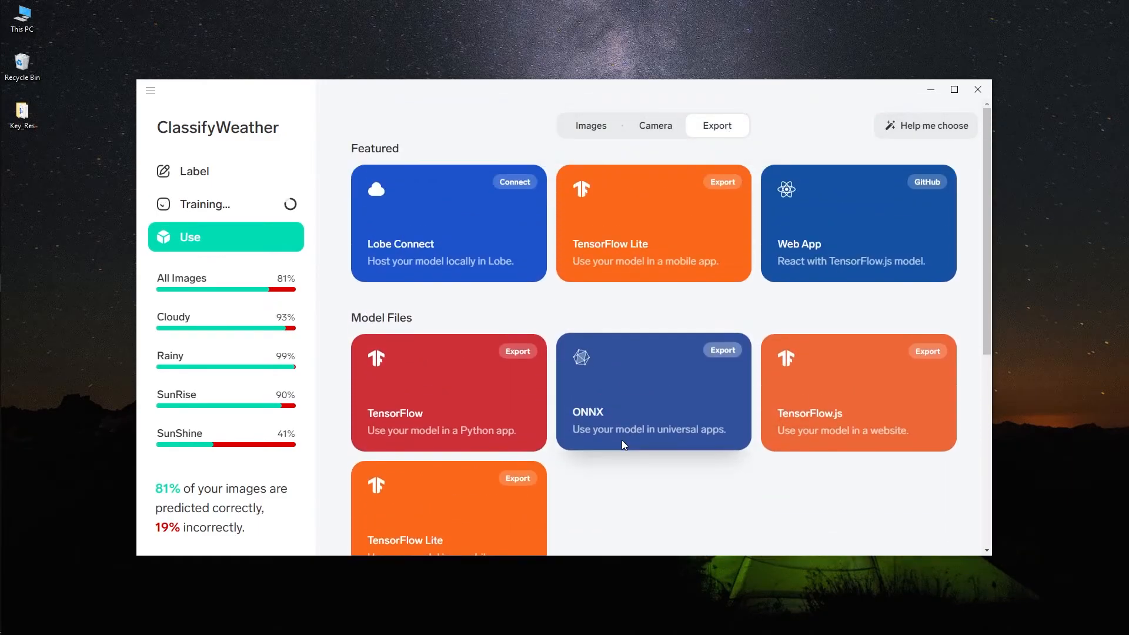
Test the model with image cloudy94 from the dataset's Cloudy folder and approve the Cloudy prediction.
{"action": "left_click", "coordinate": [595, 126]}
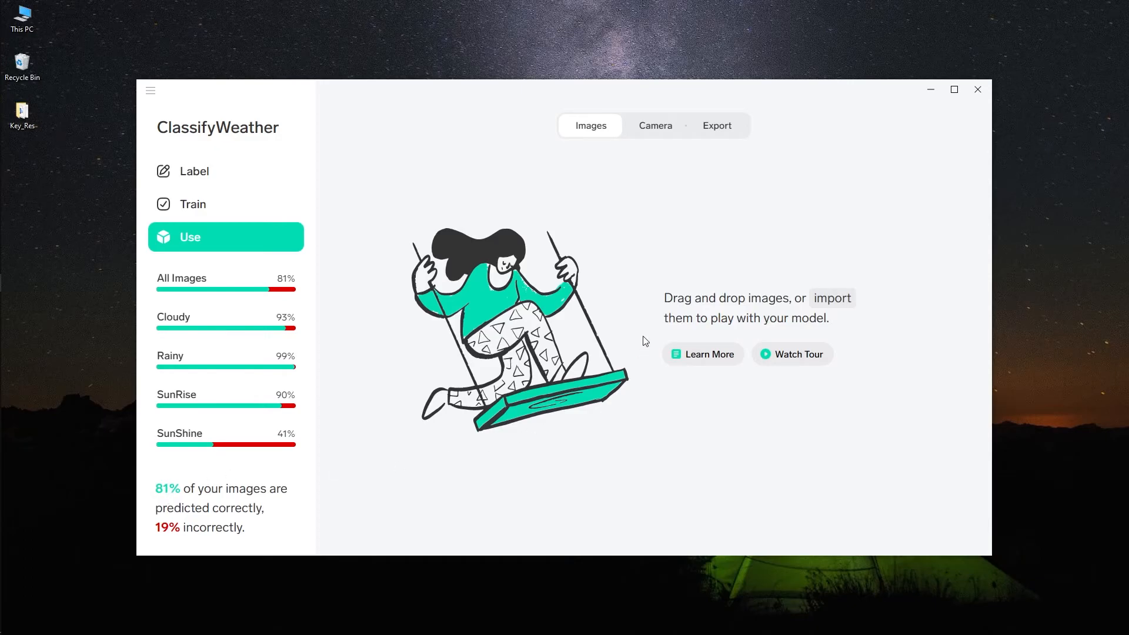
{"action": "left_click", "coordinate": [834, 298]}
{"action": "double_click", "coordinate": [308, 165]}
{"action": "double_click", "coordinate": [308, 166]}
{"action": "scroll", "coordinate": [308, 166], "scroll_direction": "down", "scroll_amount": 10}
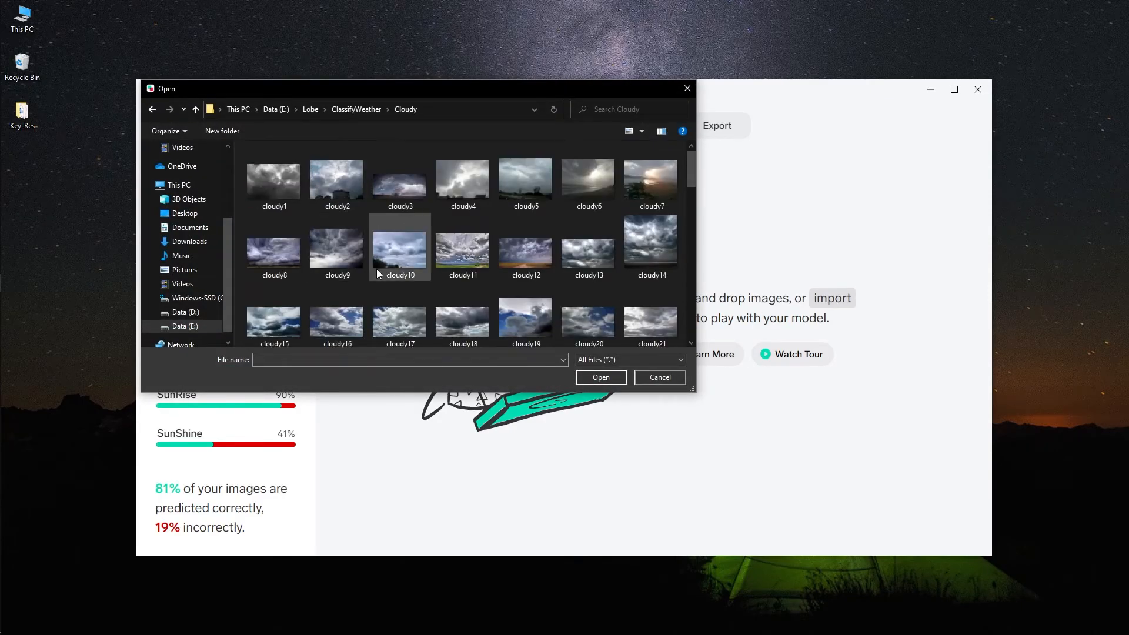
{"action": "left_click", "coordinate": [397, 253]}
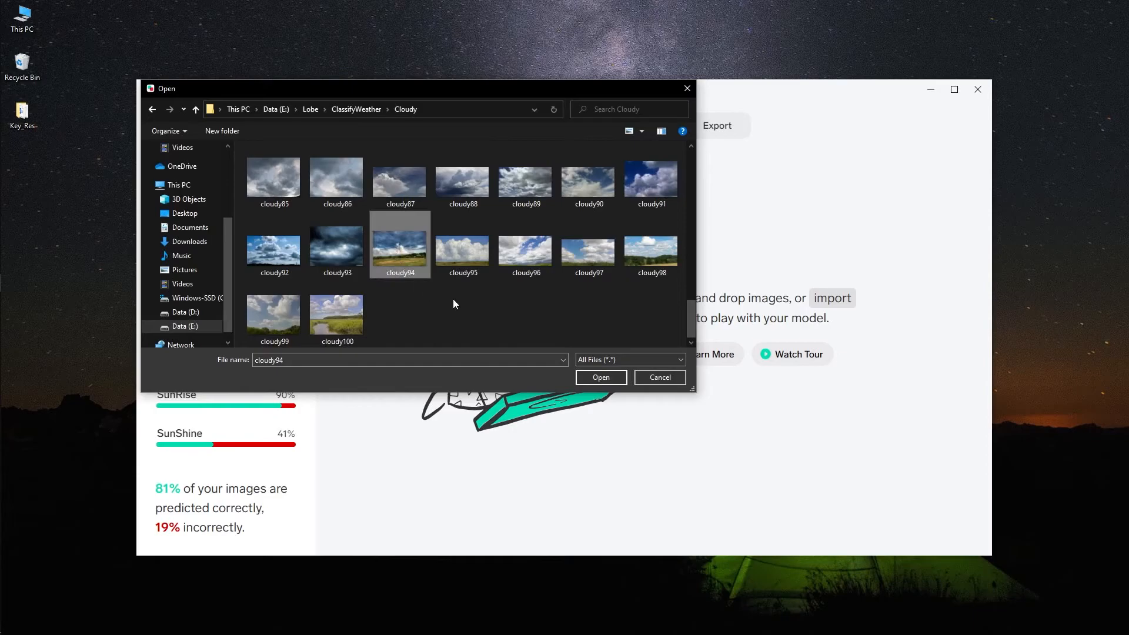
{"action": "left_click", "coordinate": [601, 377]}
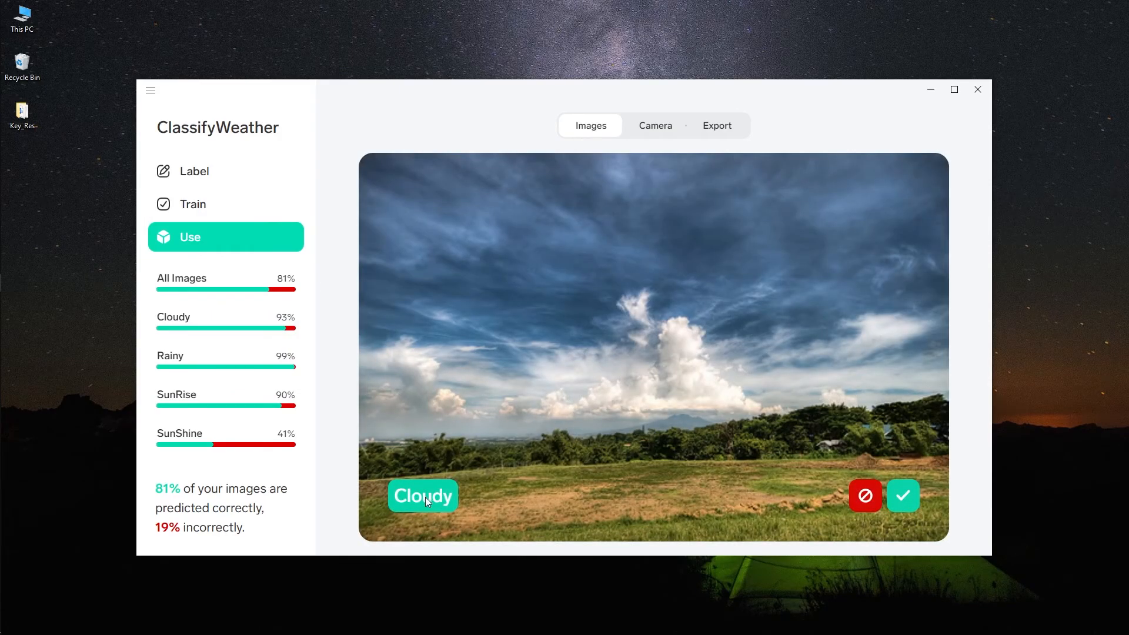
{"action": "left_click", "coordinate": [907, 498]}
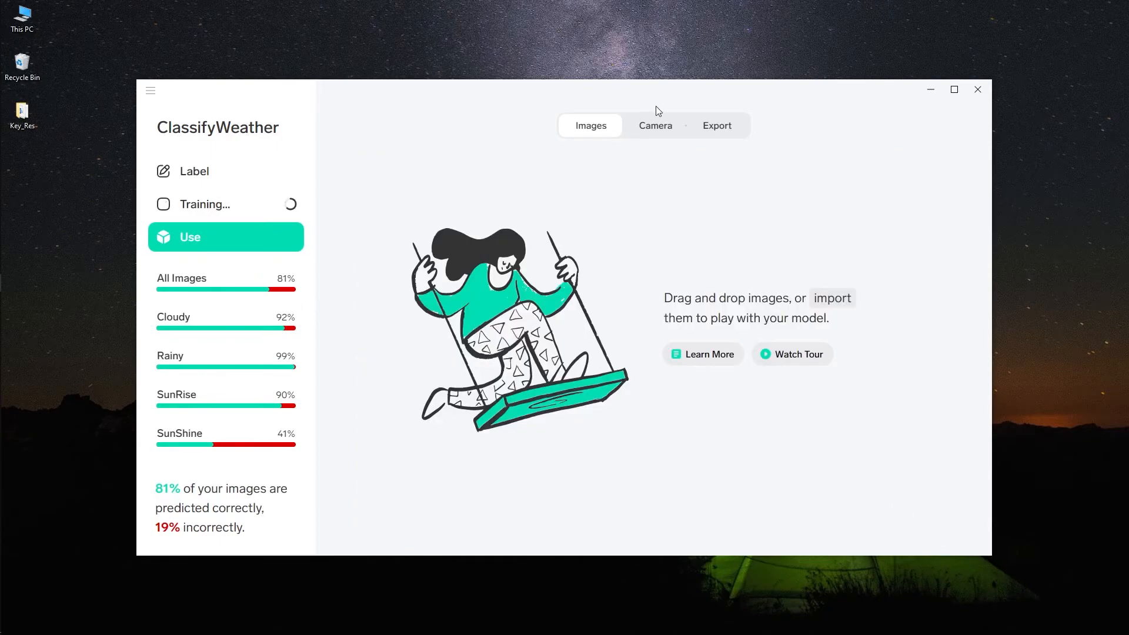
Test the model with an image from the ClassifyWeather dataset's SunShine folder and approve the SunShine prediction.
{"action": "left_click", "coordinate": [817, 299]}
{"action": "scroll", "coordinate": [481, 220], "scroll_direction": "down", "scroll_amount": 10}
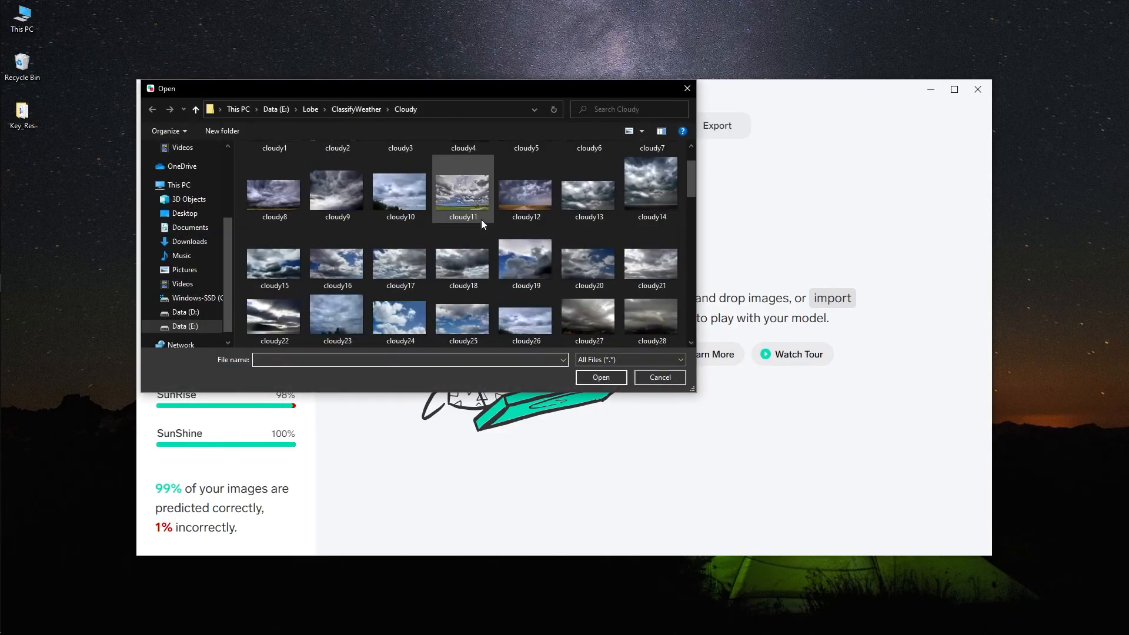
{"action": "left_click", "coordinate": [347, 110]}
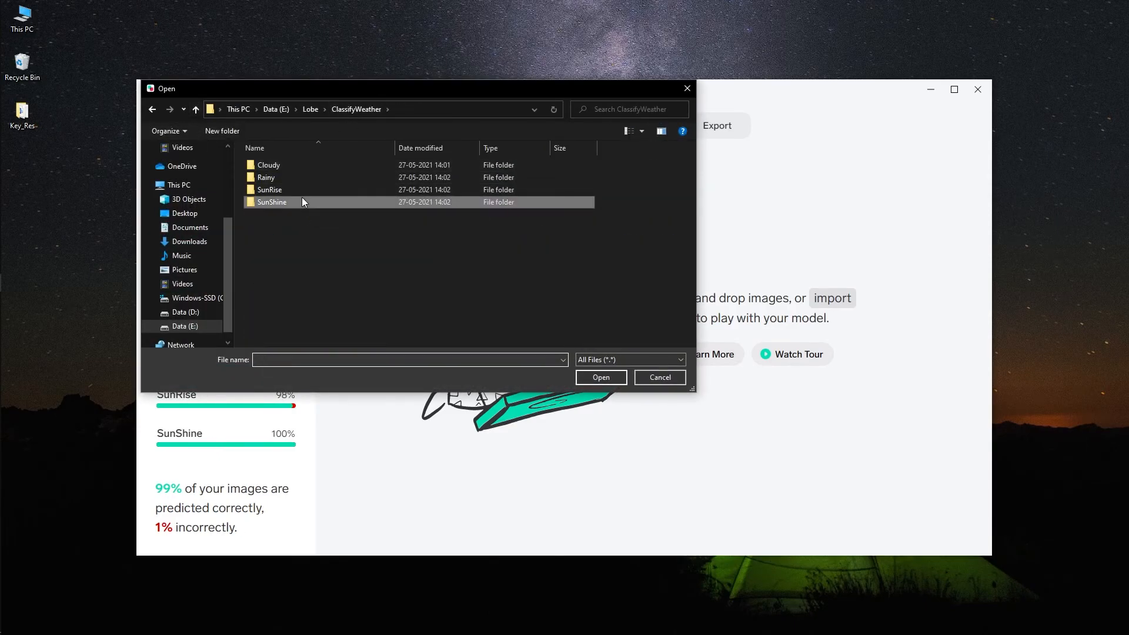
{"action": "double_click", "coordinate": [301, 198]}
{"action": "left_click", "coordinate": [461, 187]}
{"action": "left_click", "coordinate": [609, 376]}
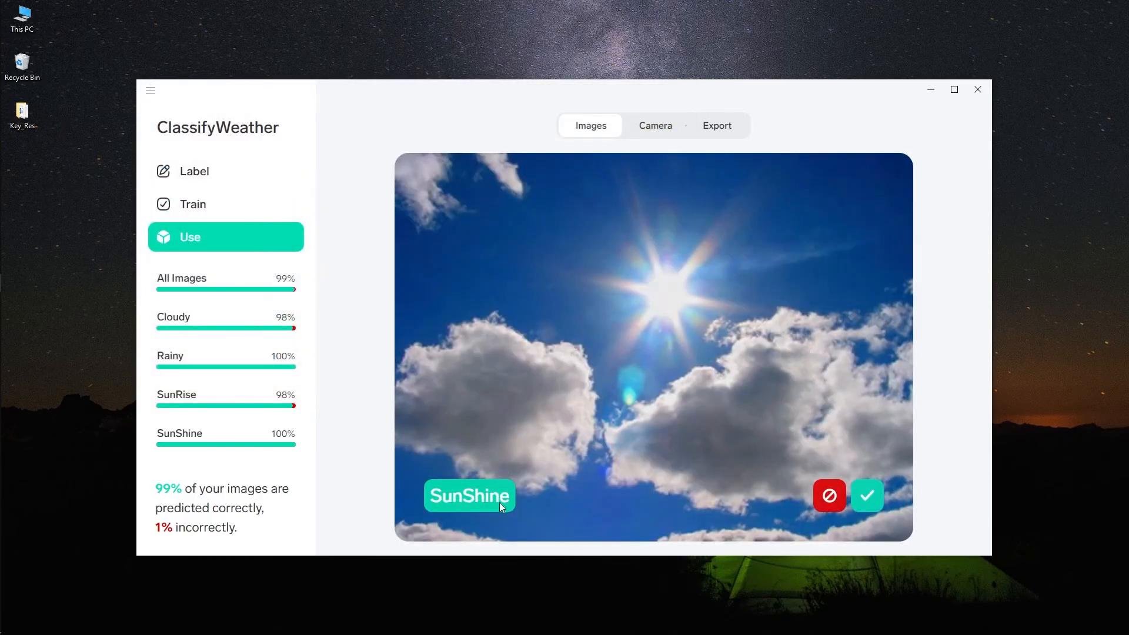
{"action": "left_click", "coordinate": [865, 504]}
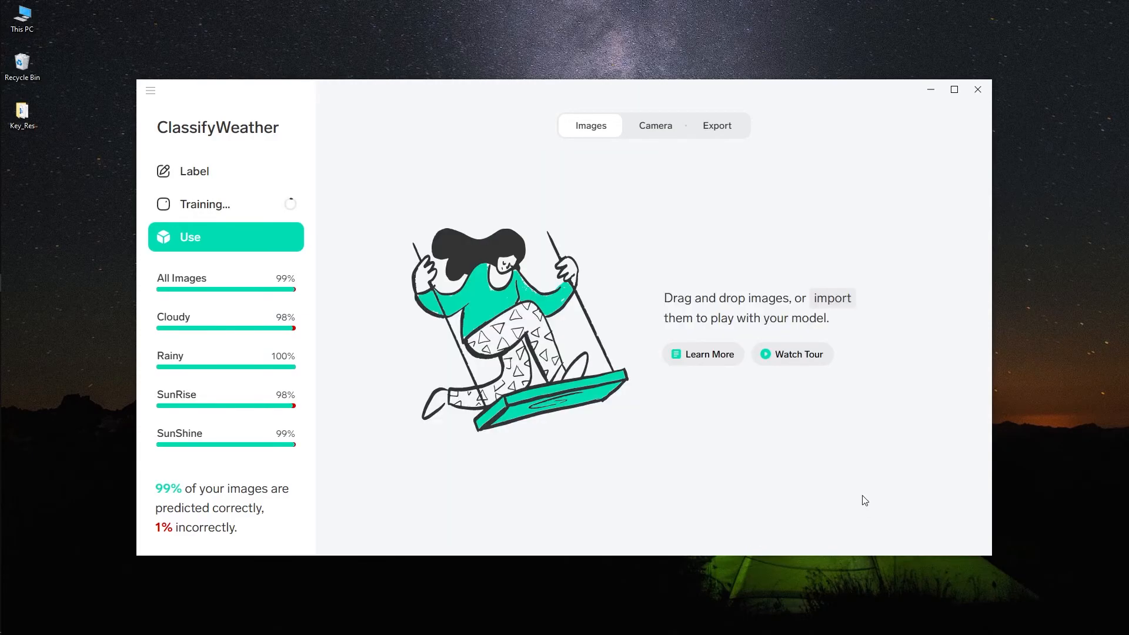